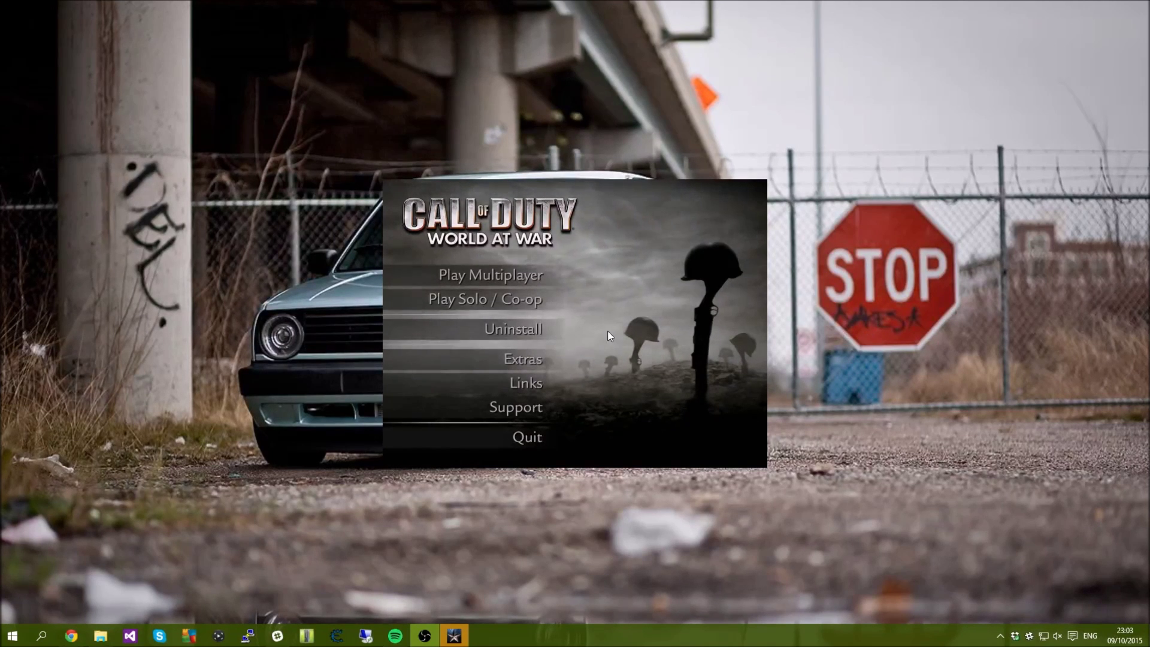
# Launch World at War multiplayer from the launcher and let it crash with 'stopped working'
pyautogui.click(535, 281)
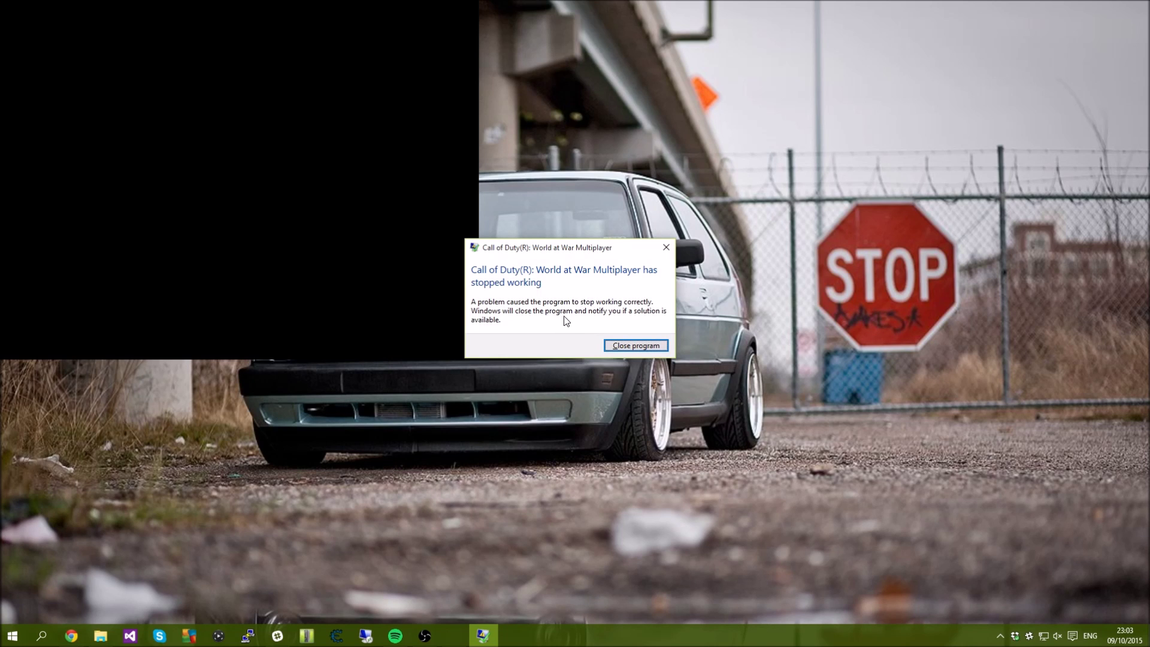
# Close the crashed program and dismiss the 'Error during initialization' unhandled exception message
pyautogui.click(637, 346)
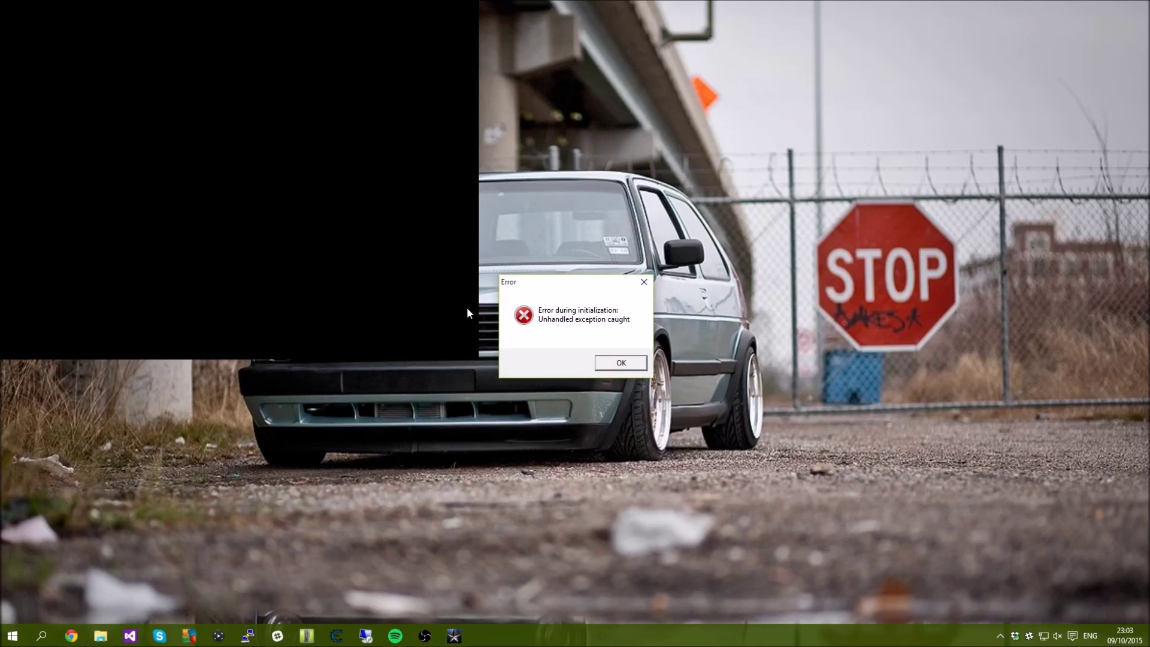
pyautogui.moveTo(552, 289); pyautogui.dragTo(548, 268)
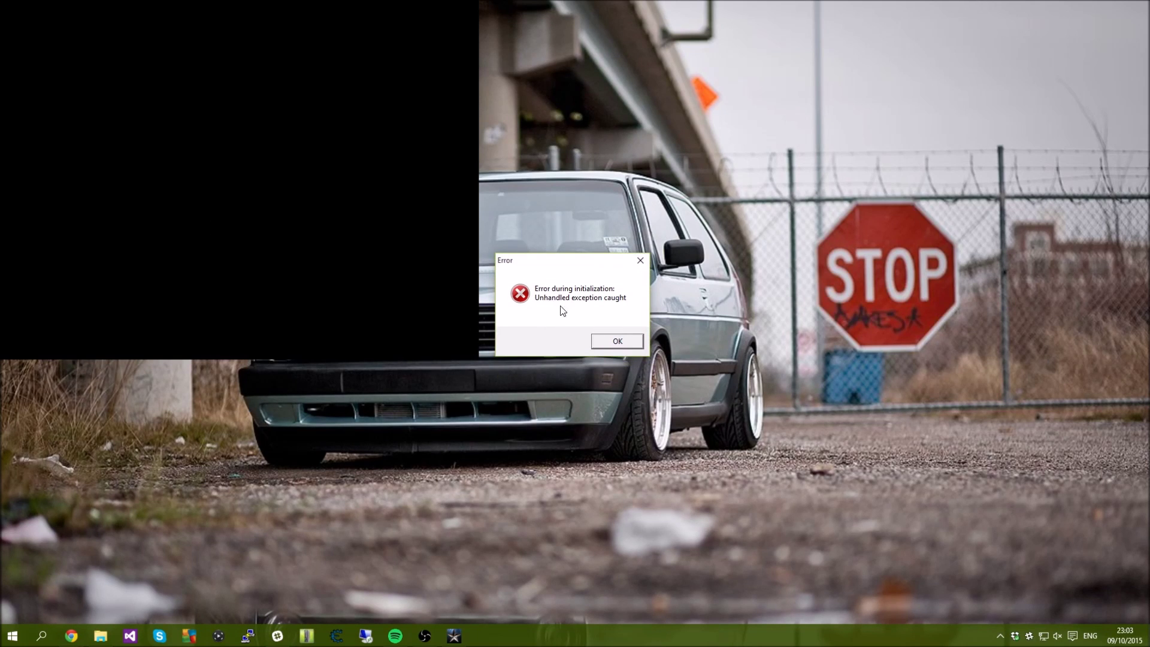
pyautogui.click(624, 341)
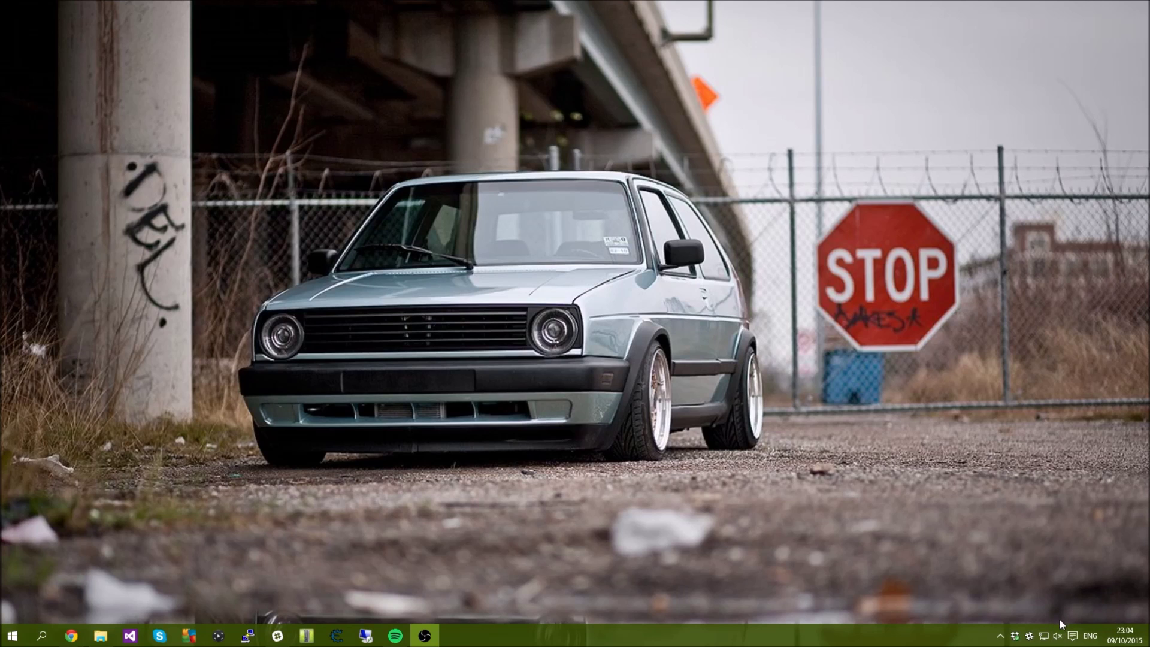
# Open the Realtek Speakers properties from the tray's Playback devices list
pyautogui.rightClick(1059, 638)
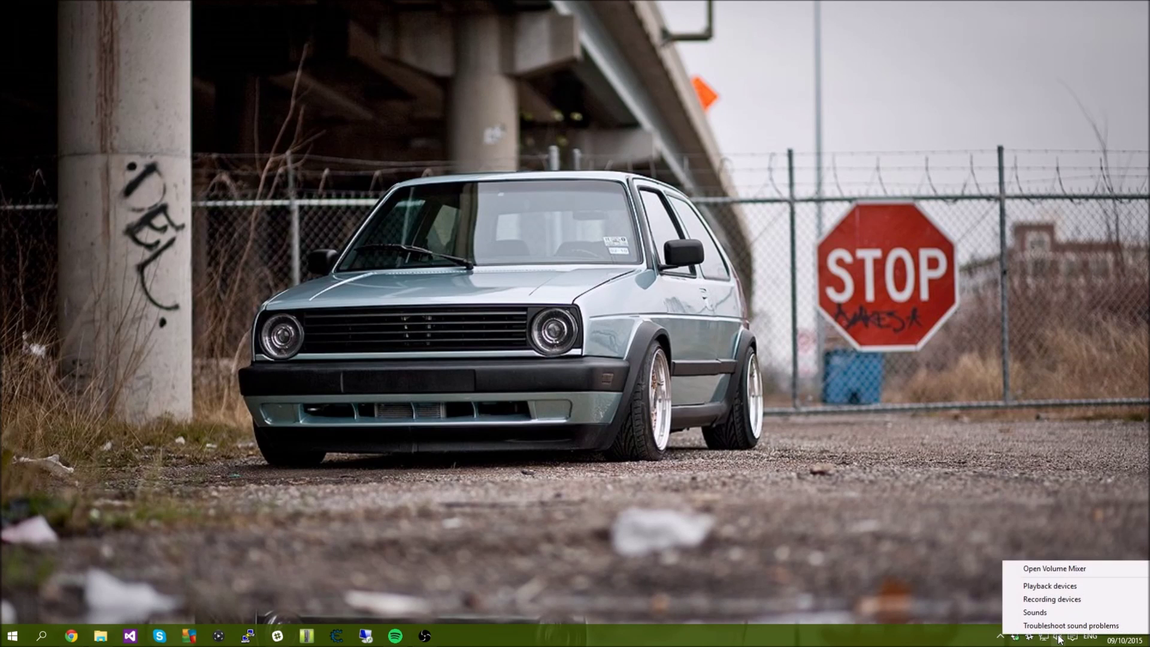
pyautogui.click(1069, 587)
pyautogui.scroll(-3, 300, 288)
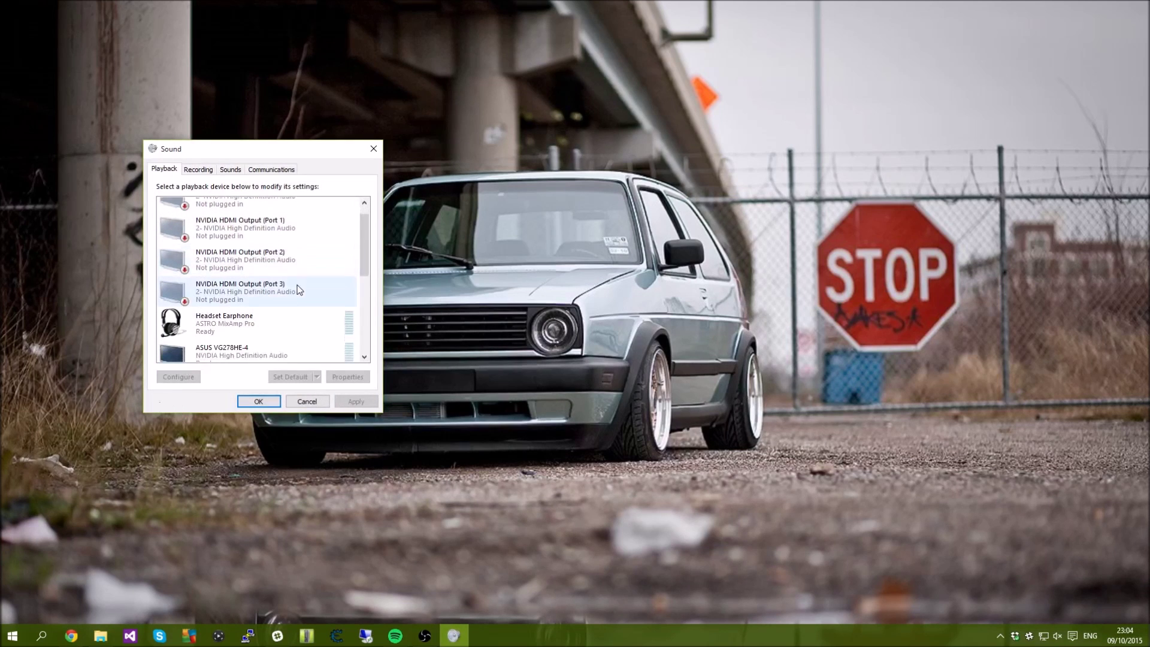
pyautogui.click(300, 289)
pyautogui.moveTo(279, 149); pyautogui.dragTo(483, 118)
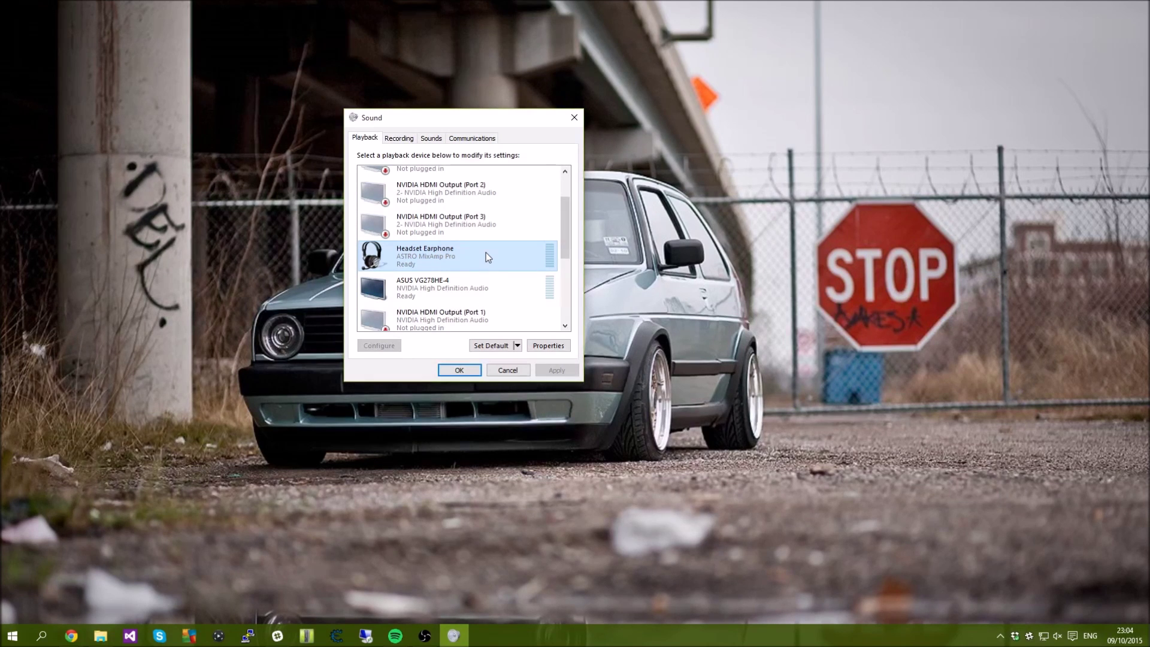
pyautogui.scroll(-3, 486, 252)
pyautogui.click(482, 310)
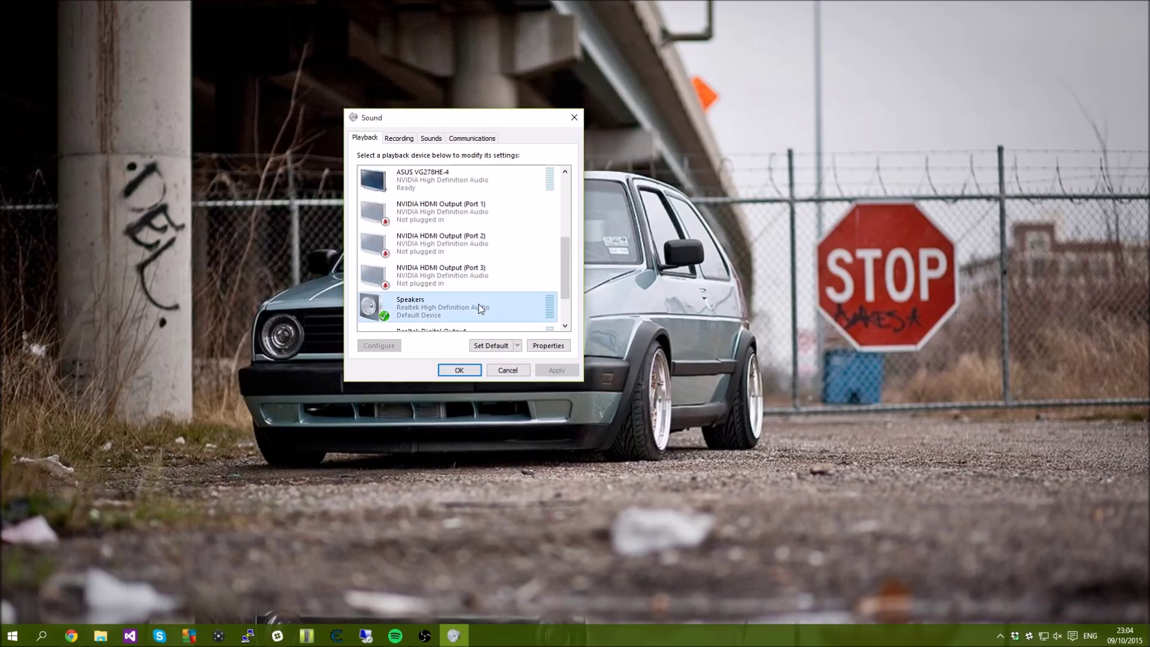
pyautogui.scroll(1, 483, 309)
pyautogui.scroll(-2, 483, 306)
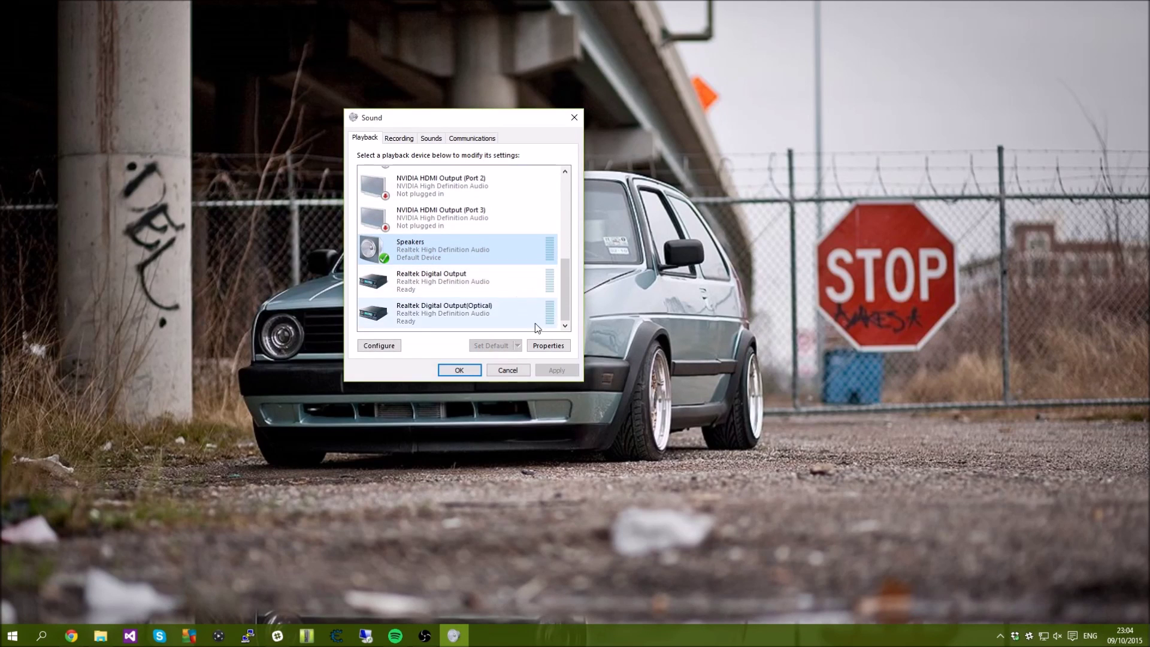
pyautogui.click(551, 348)
pyautogui.moveTo(472, 118)
pyautogui.mouseDown()
pyautogui.moveTo(749, 170)
pyautogui.moveTo(516, 168)
pyautogui.mouseUp()
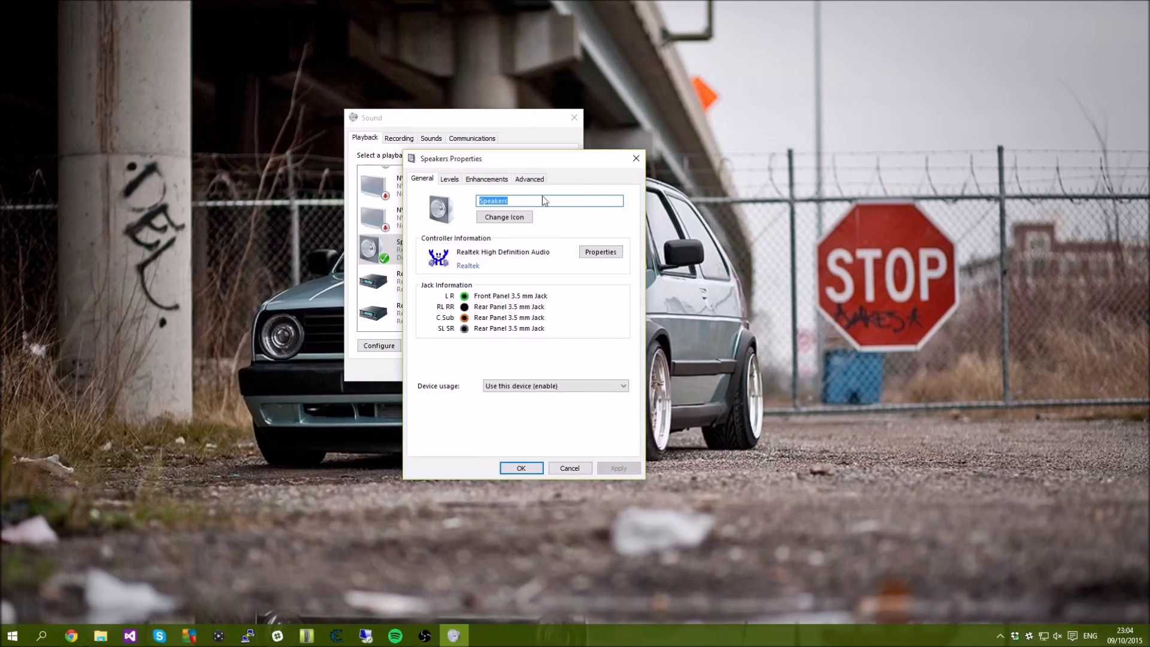
# Choose 24 bit, 44100 Hz (Studio Quality) as the Speakers default format
pyautogui.click(531, 180)
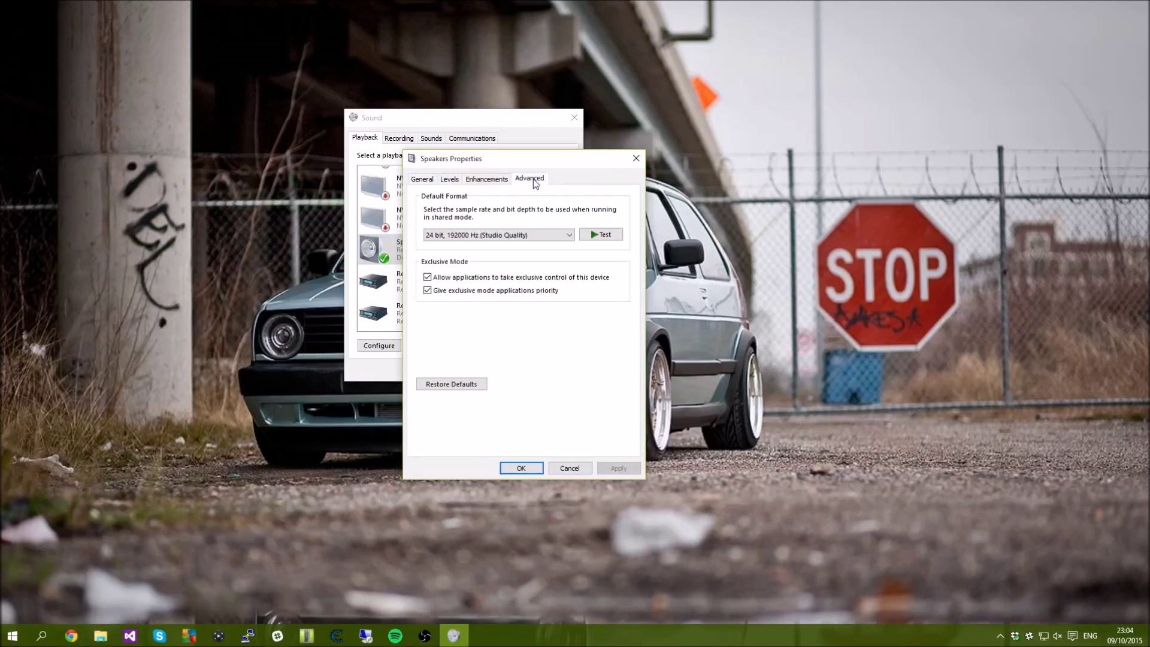
pyautogui.click(484, 237)
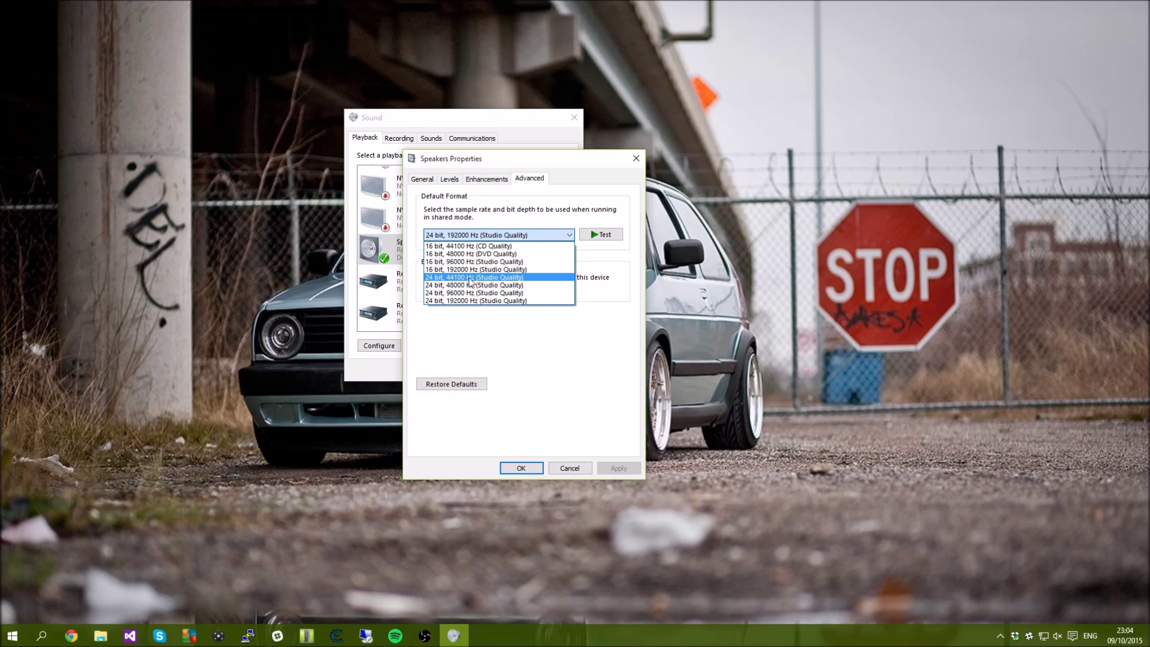
pyautogui.click(535, 276)
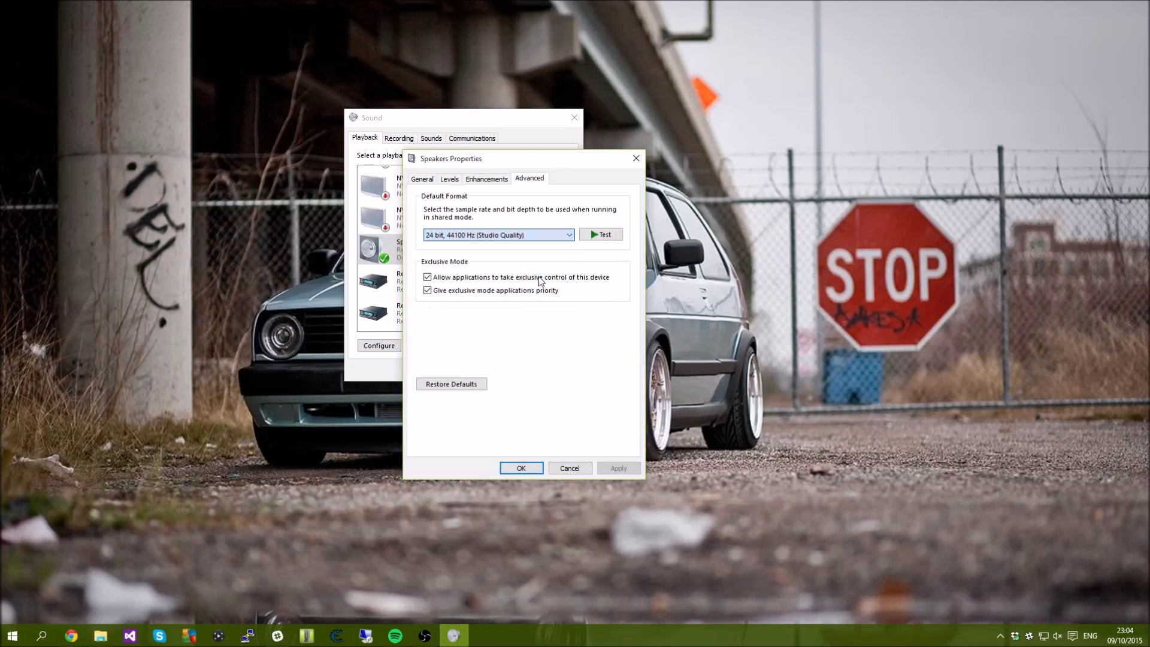
pyautogui.click(520, 236)
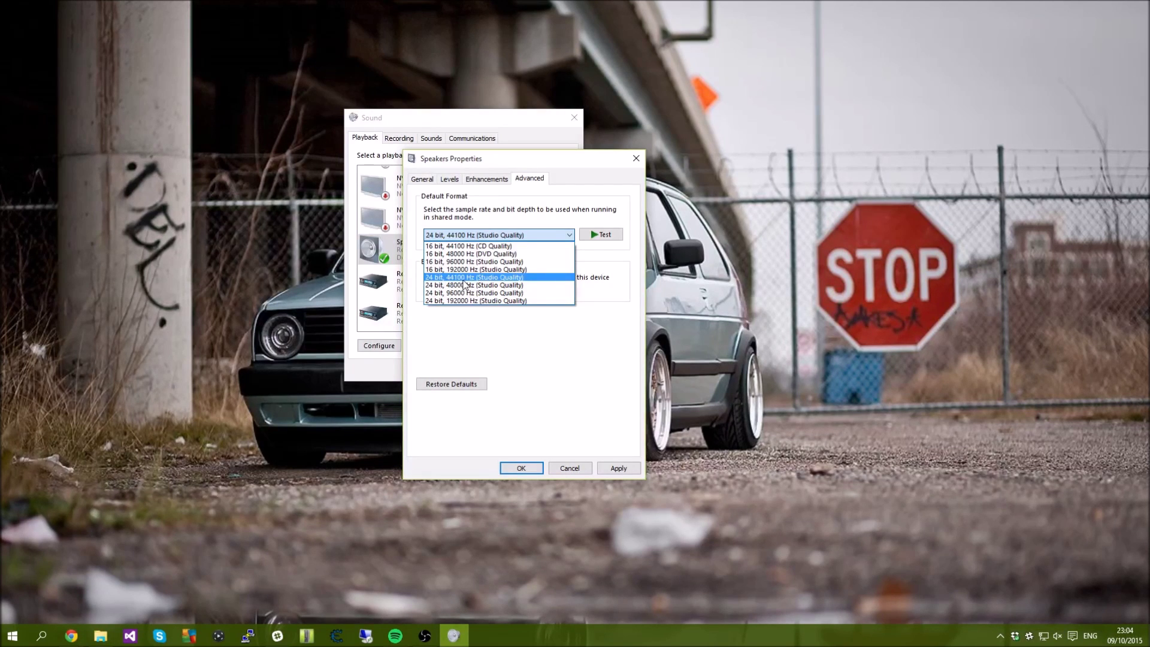
pyautogui.click(479, 278)
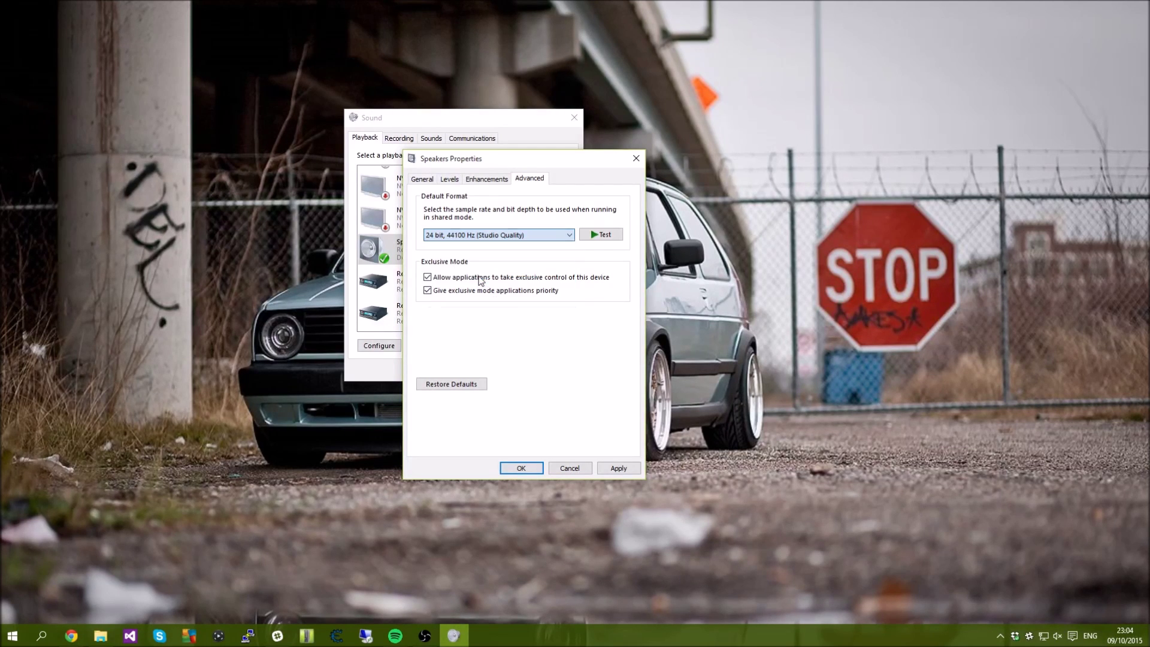
# Apply the new format and close the Speakers properties and Sound windows
pyautogui.click(618, 469)
pyautogui.click(521, 469)
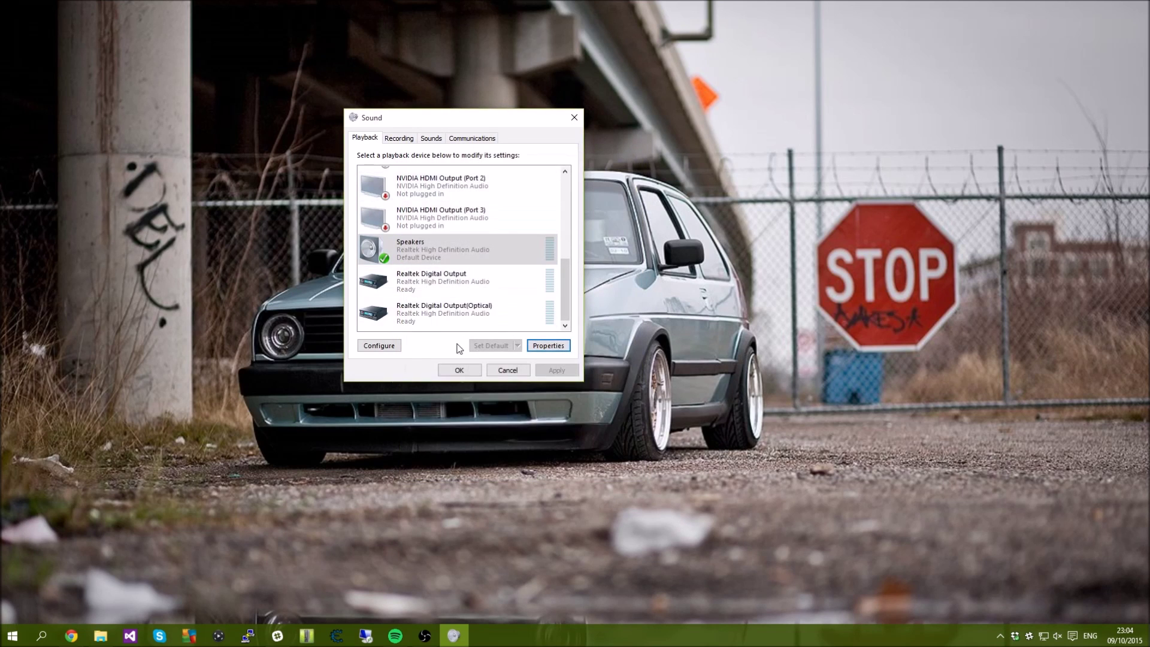
pyautogui.click(460, 370)
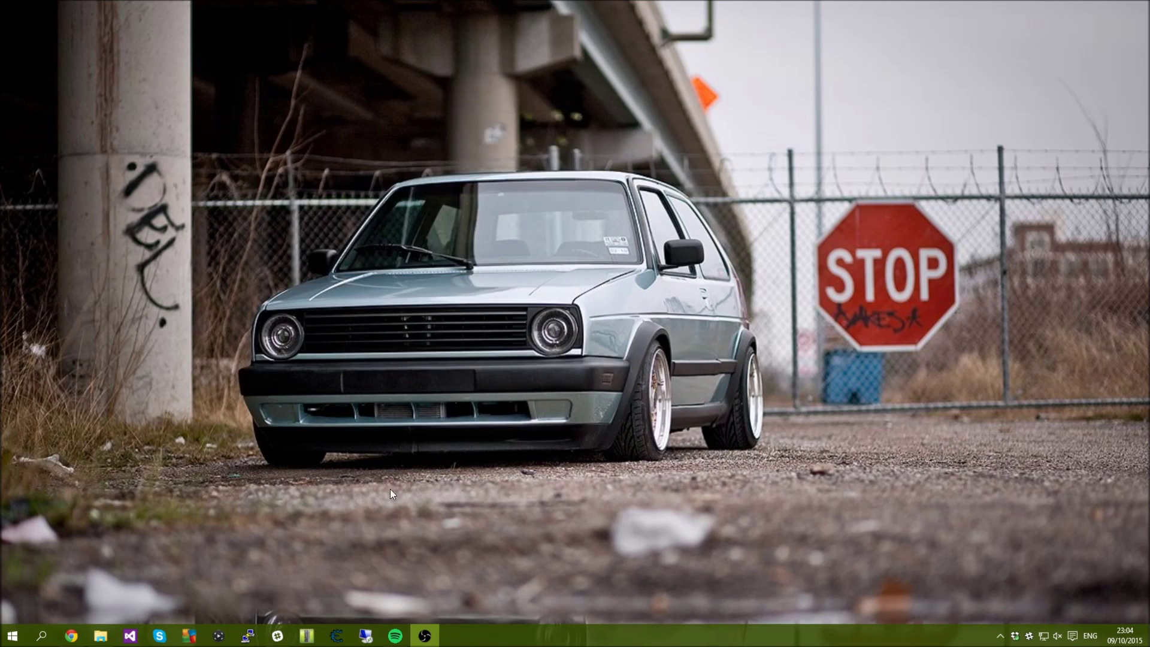
# Start the game launcher from the BD-ROM drive in File Explorer, then close Explorer
pyautogui.click(101, 635)
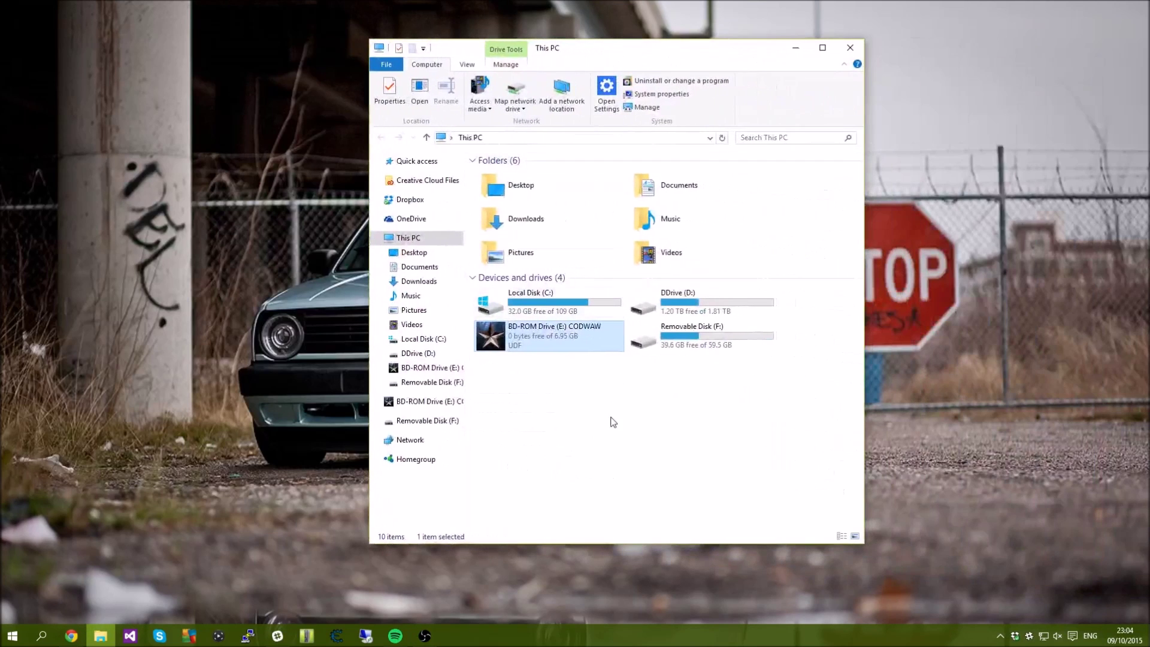
pyautogui.doubleClick(549, 334)
pyautogui.click(796, 48)
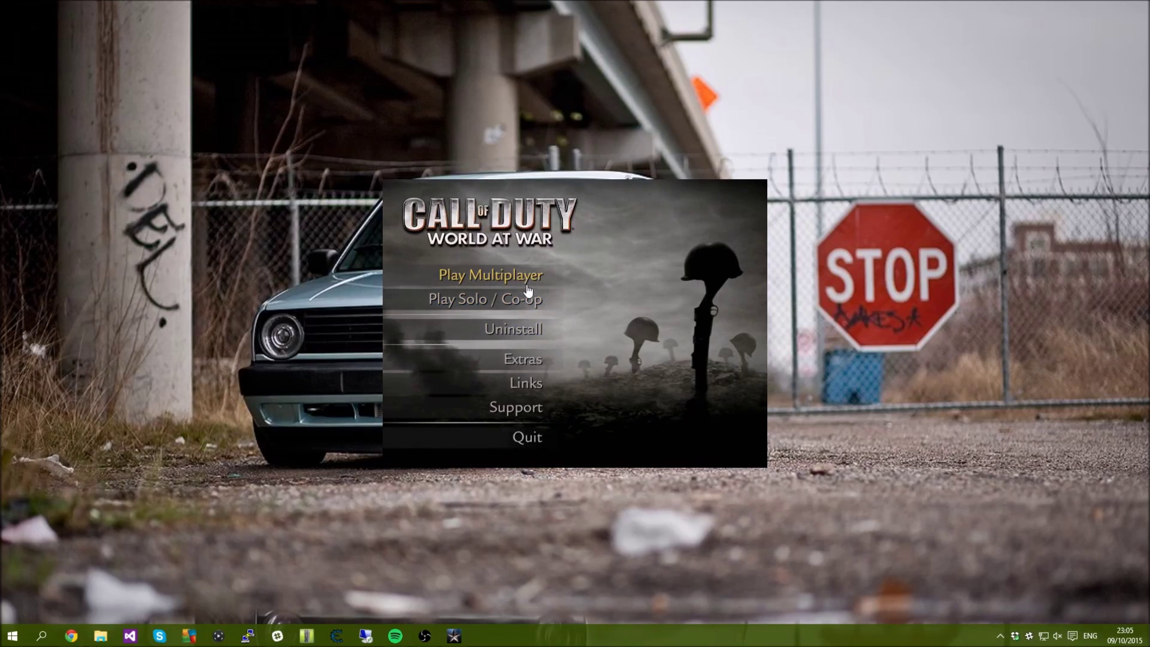
# Start Solo / Co-op and answer Yes to running in safe mode
pyautogui.click(526, 298)
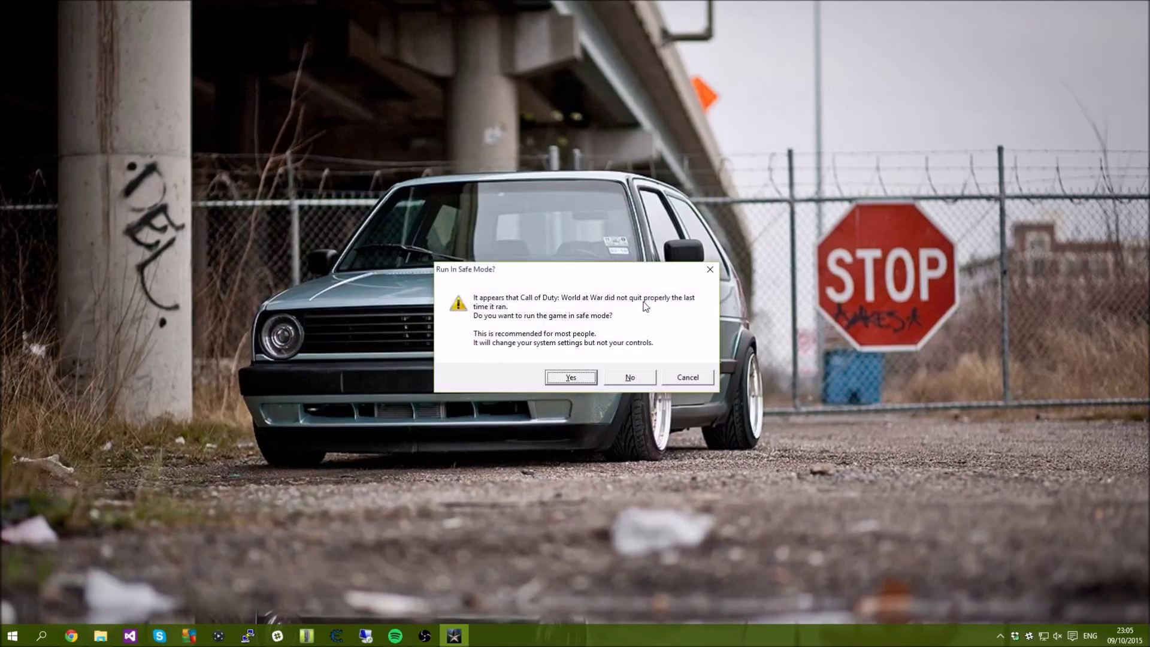
pyautogui.click(573, 377)
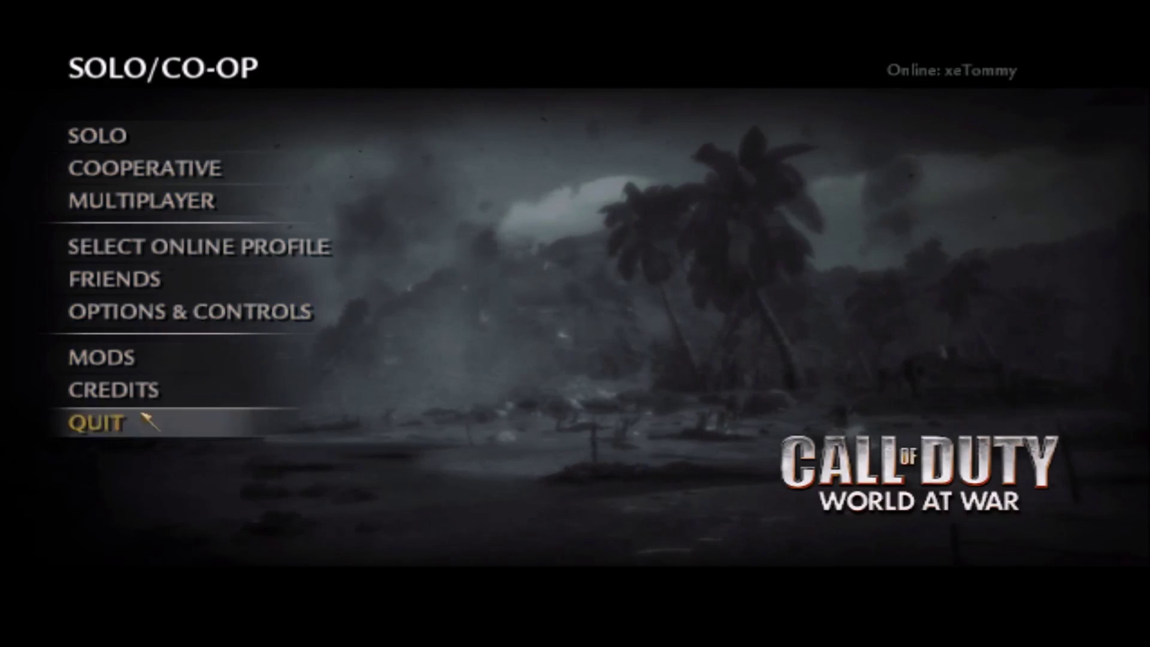
# Choose QUIT in the main menu and confirm with Yes
pyautogui.click(144, 436)
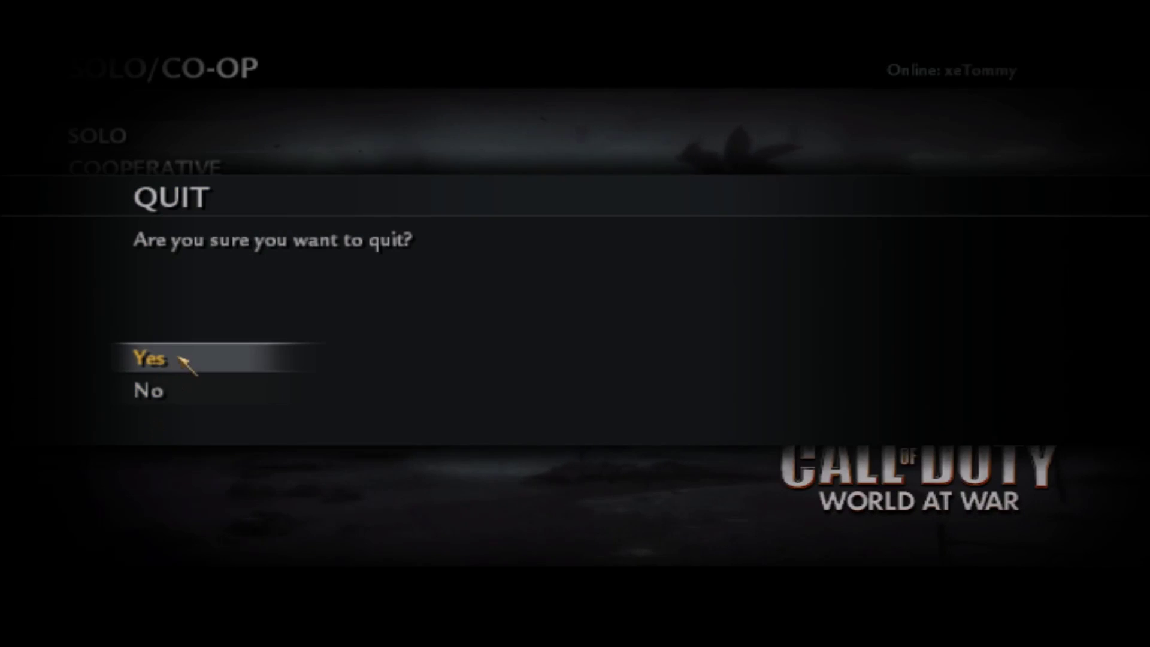
pyautogui.click(150, 359)
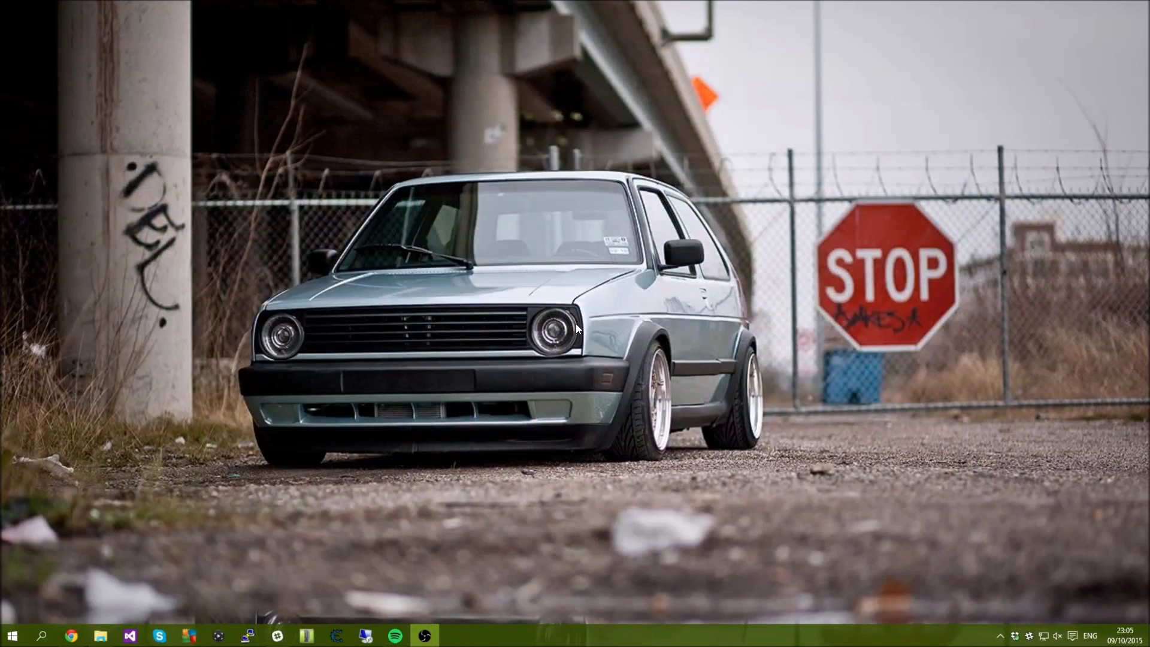